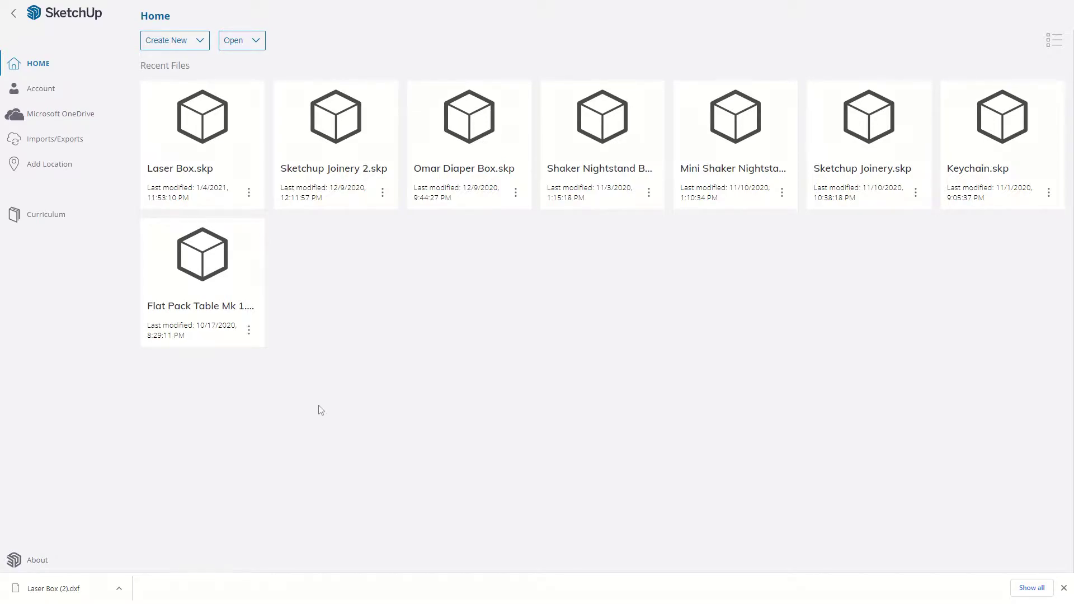
Open Laser Box.skp, orbit to the finger-jointed box's closed front, and show the Display panel.
click(191, 167)
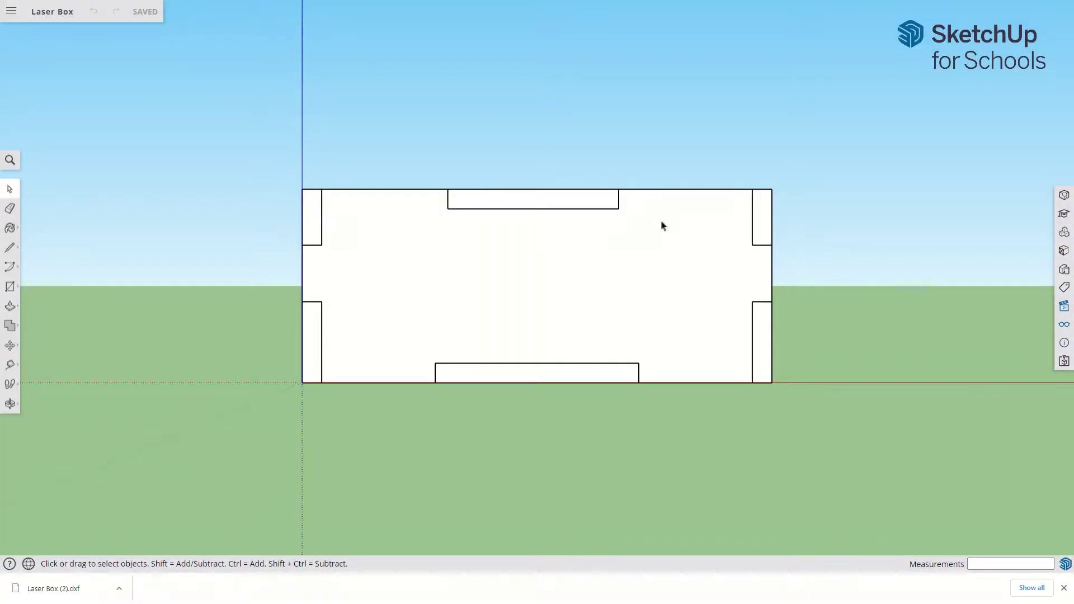
middle_drag(662, 225, 555, 277)
middle_drag(345, 250, 698, 286)
middle_drag(711, 325, 677, 301)
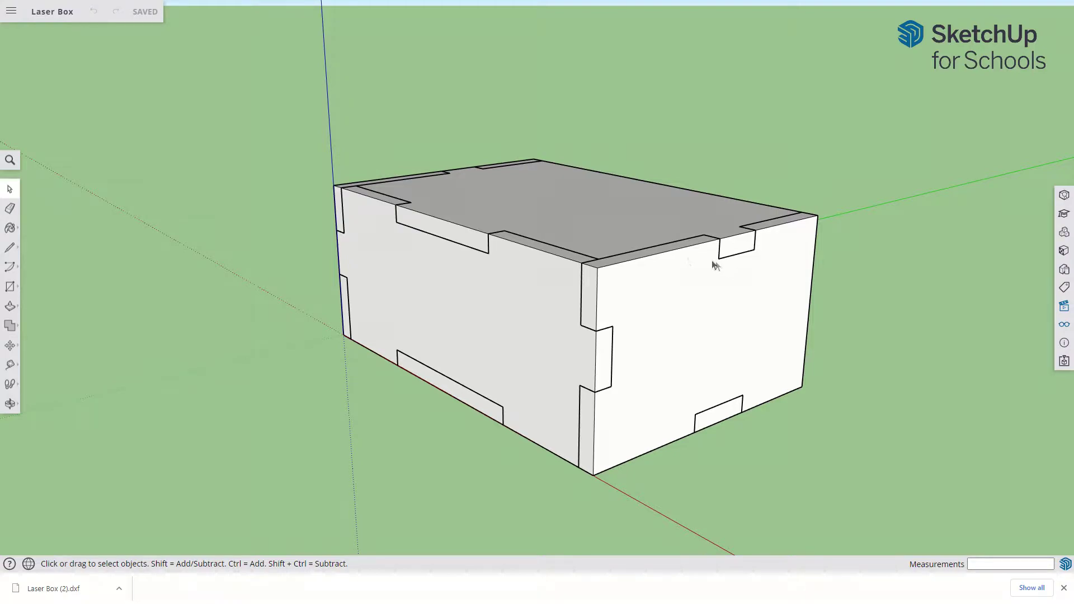
click(1063, 325)
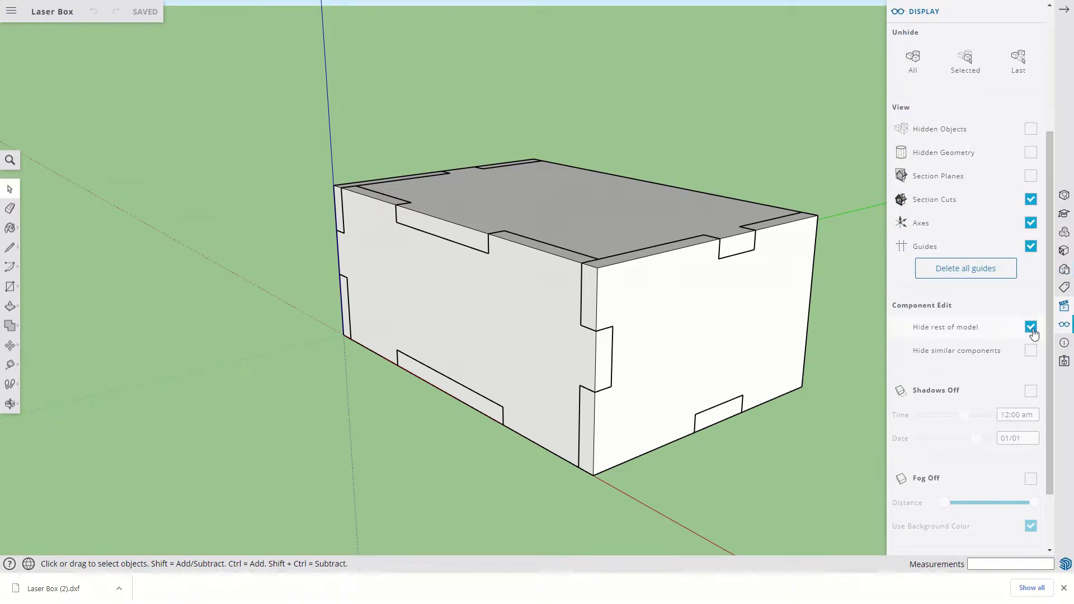
double_click(699, 341)
click(525, 503)
double_click(508, 344)
click(472, 450)
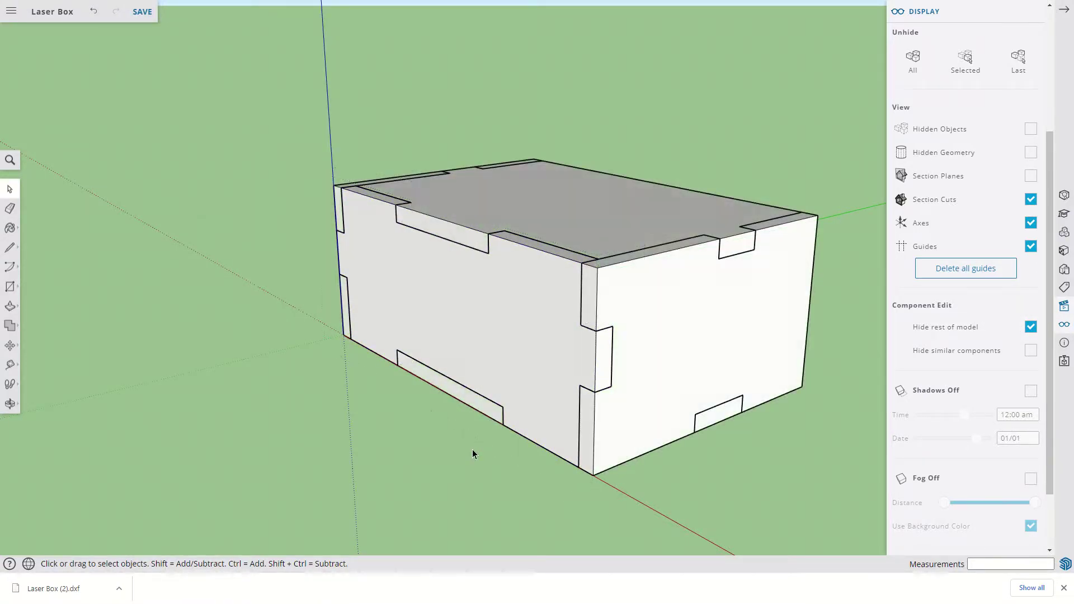
double_click(581, 229)
click(449, 392)
double_click(464, 398)
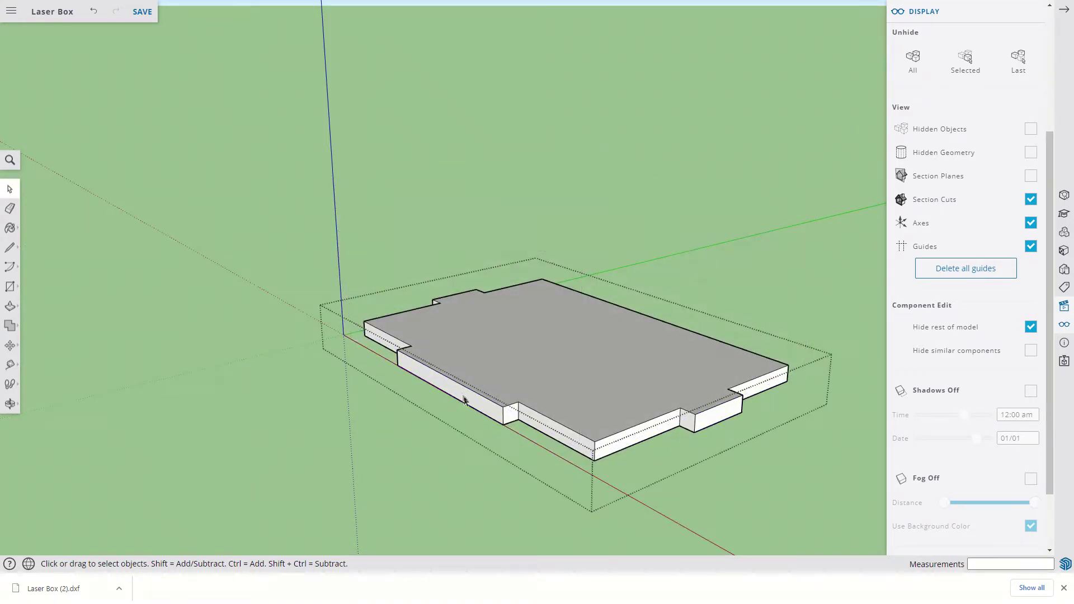
click(437, 464)
middle_drag(417, 412, 613, 390)
middle_drag(541, 398, 386, 305)
double_click(383, 300)
click(586, 486)
double_click(524, 361)
click(595, 454)
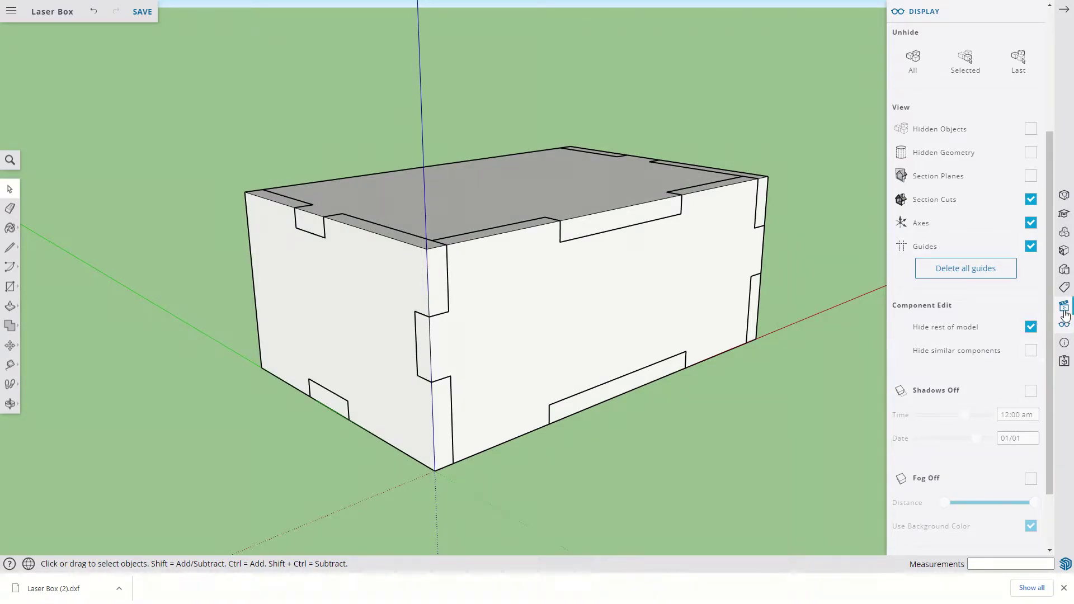
Show the Scenes panel and view the box's long side frontally in parallel projection.
click(1064, 307)
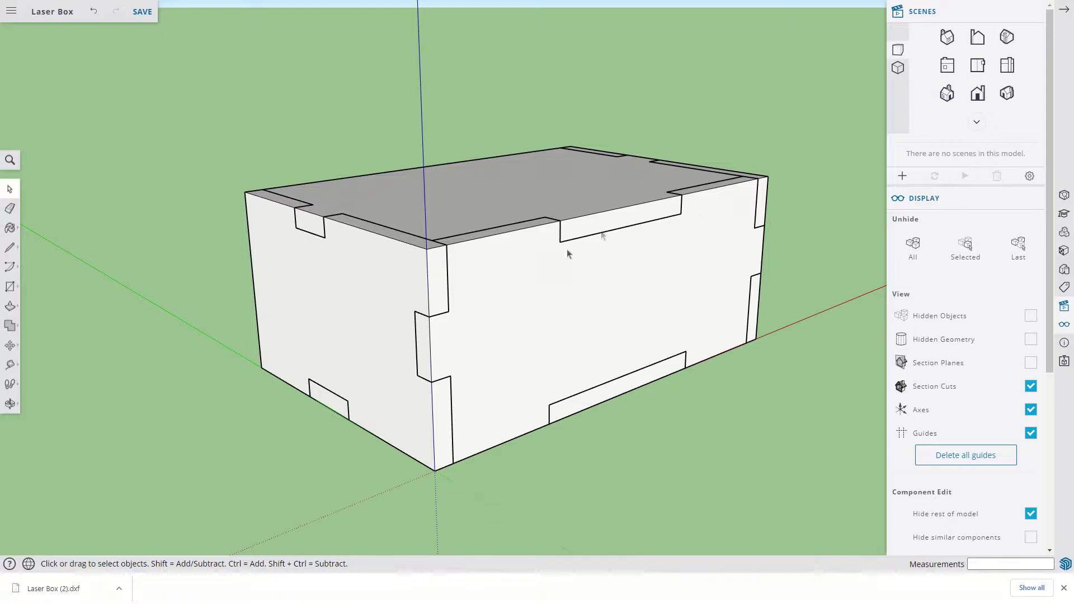
middle_drag(567, 253, 489, 266)
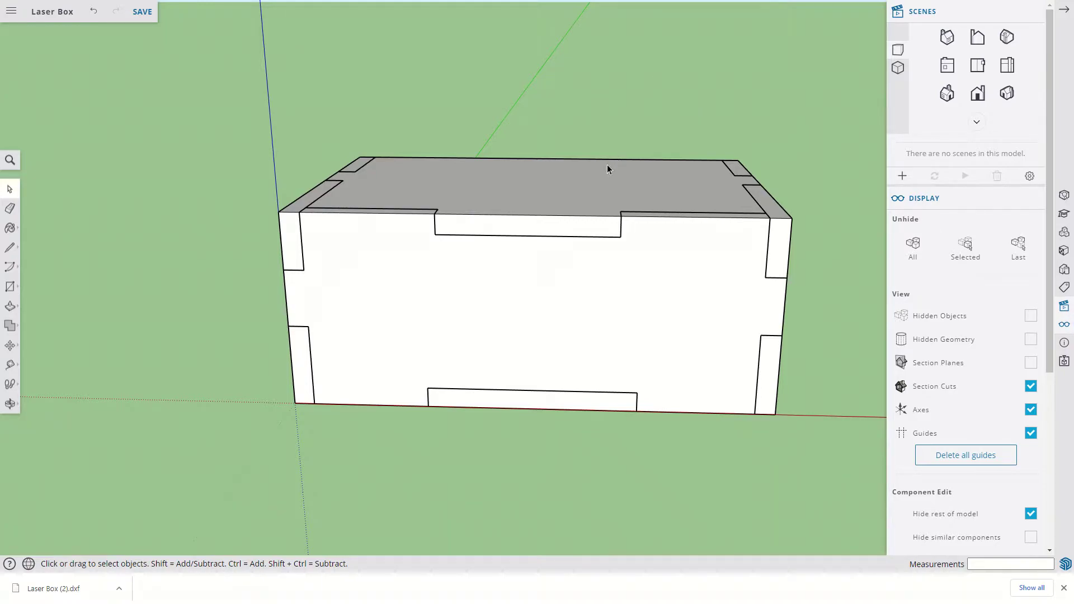
click(898, 68)
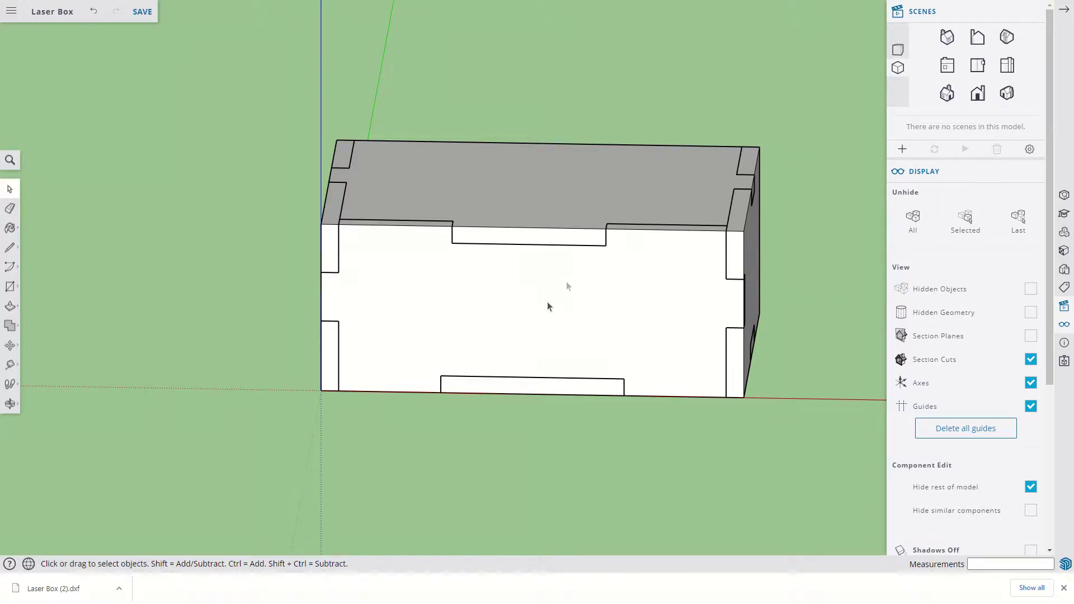
Edit the long front panel on its own and Align View straight onto its face.
middle_drag(551, 315, 508, 295)
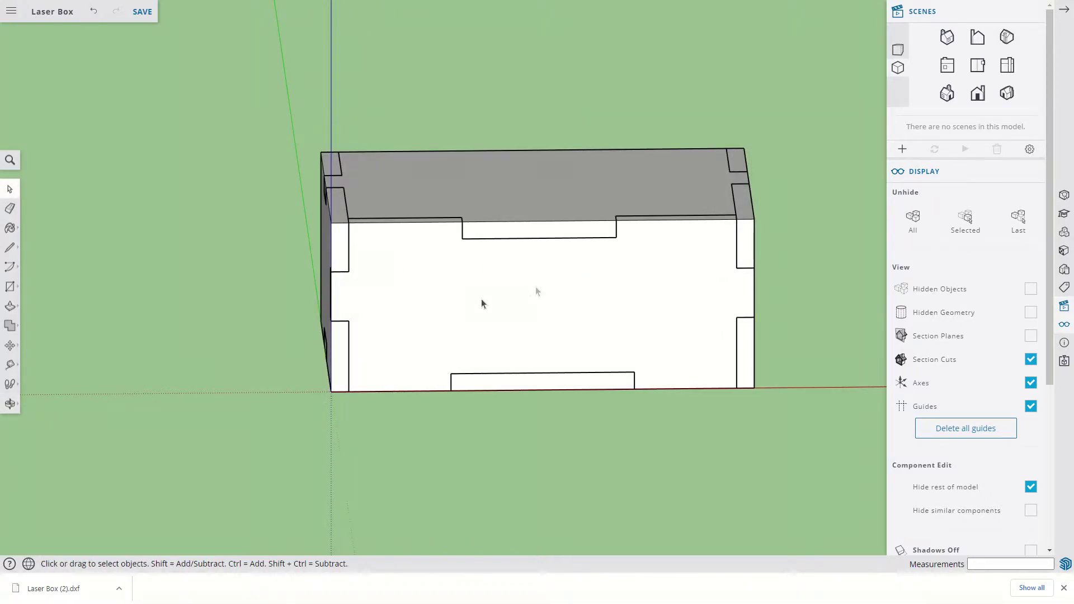
double_click(506, 279)
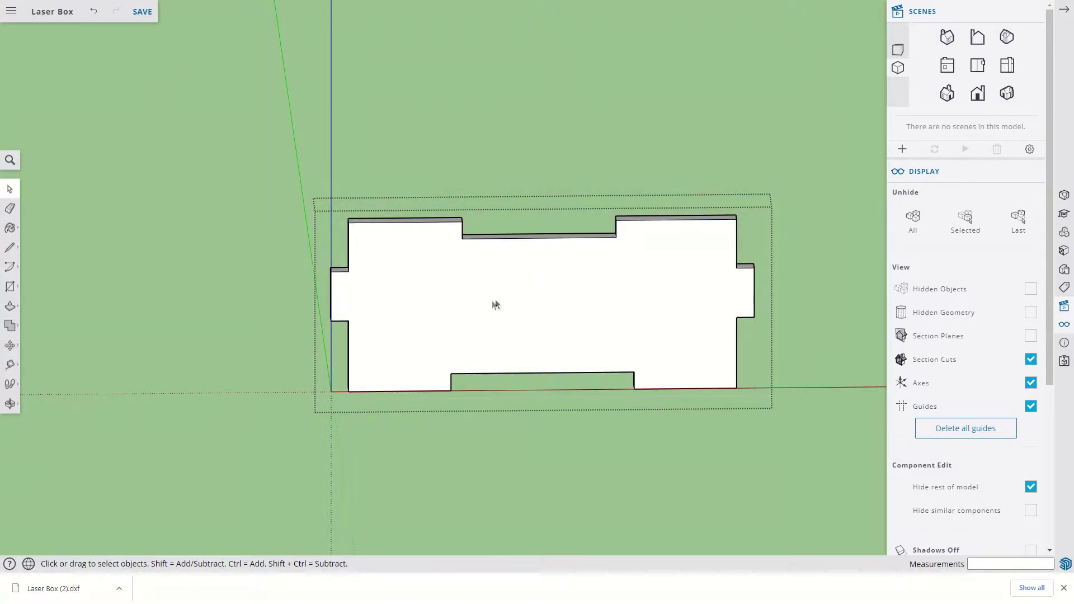
click(525, 286)
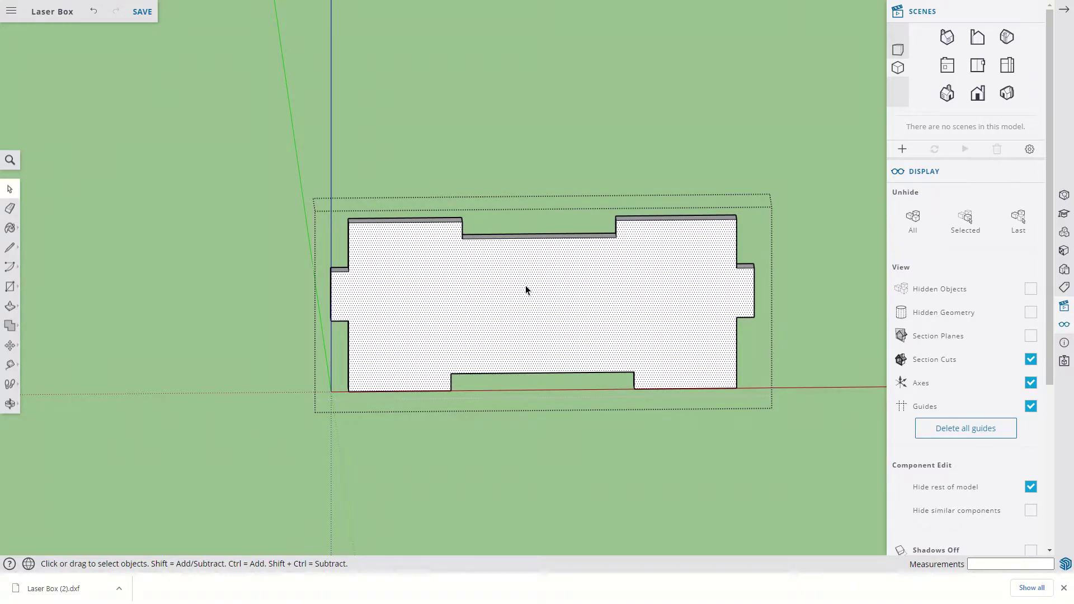
right_click(528, 293)
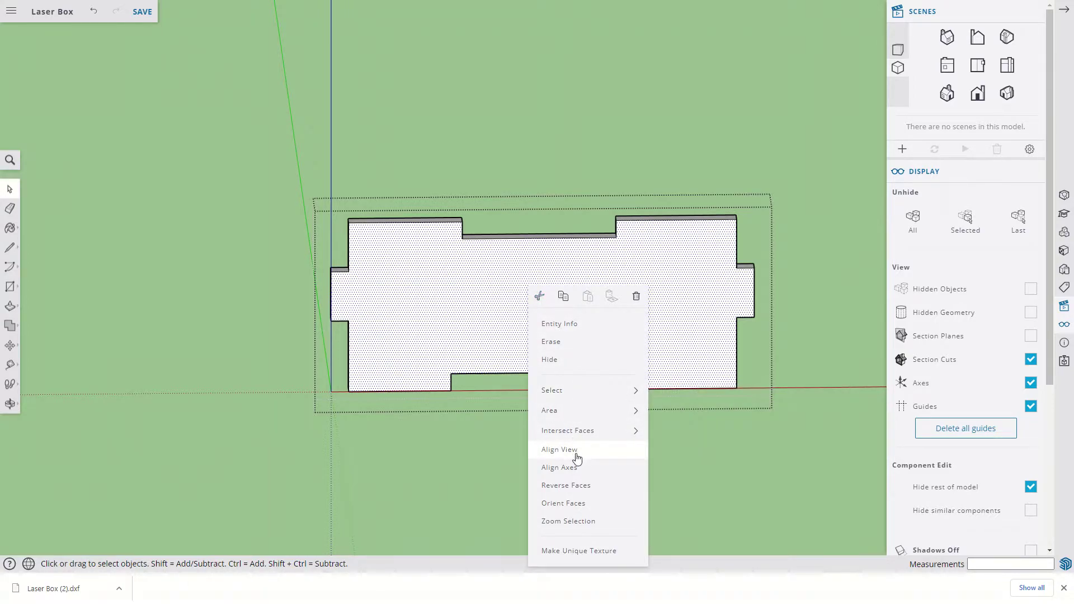
click(593, 455)
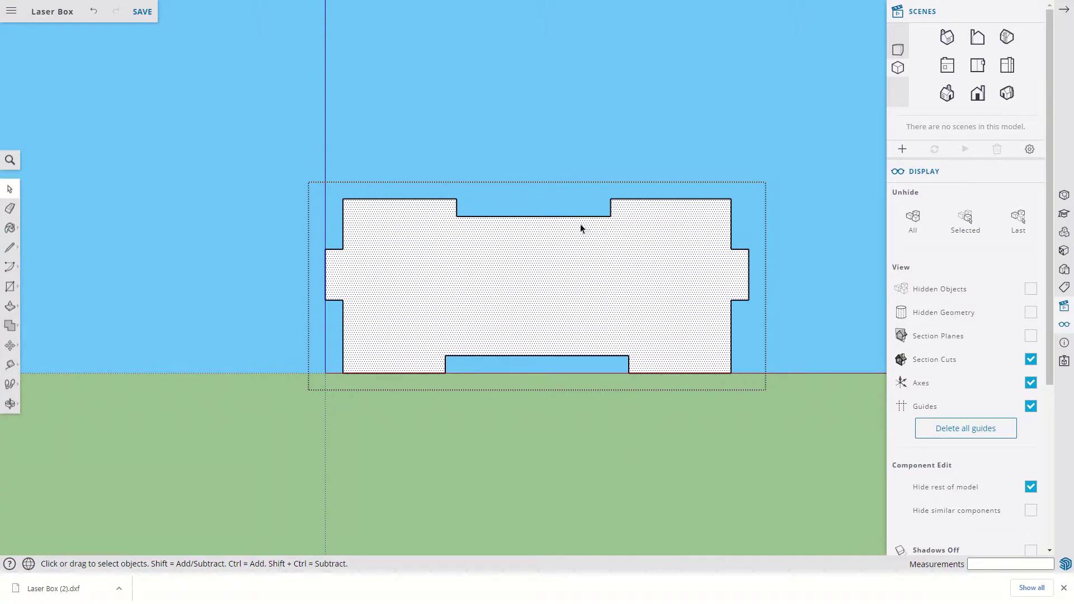
Save the model and export the front panel as a Full Scale (1:1) 2D DXF.
click(12, 11)
mouse_move(58, 158)
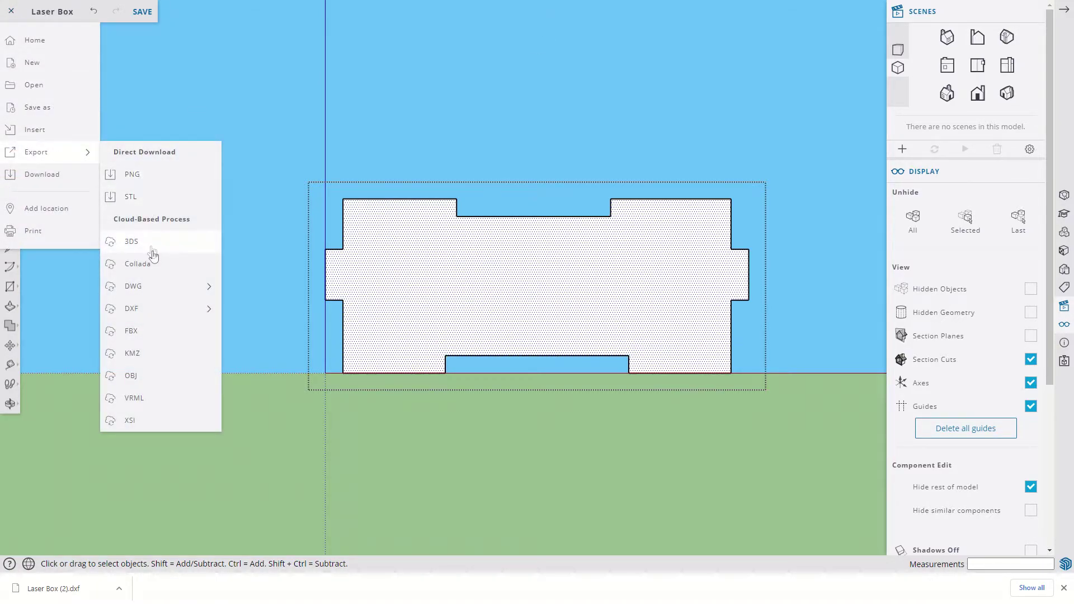
mouse_move(161, 309)
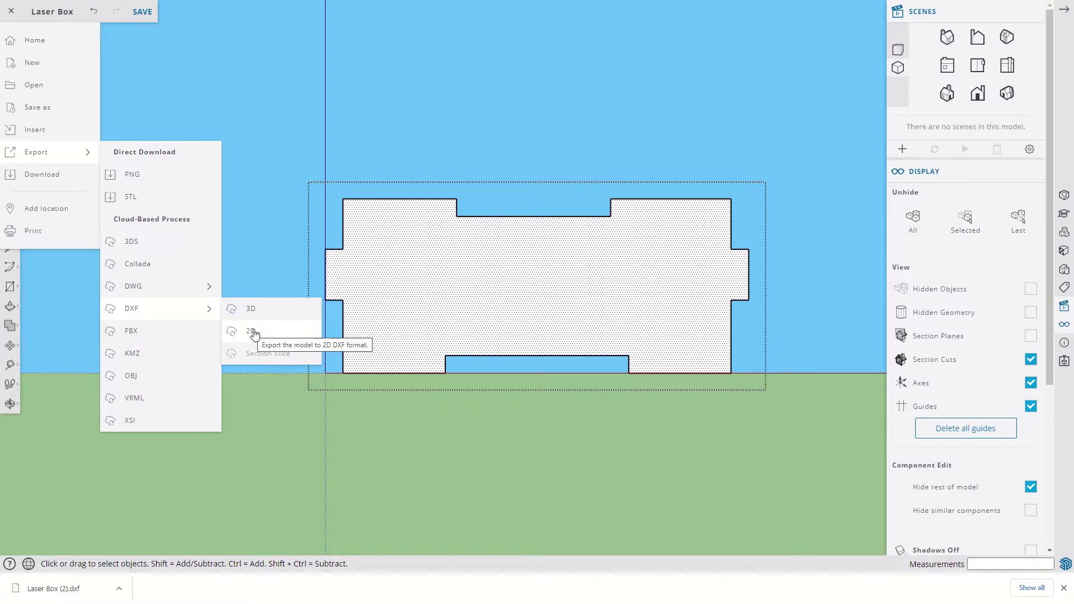
click(252, 331)
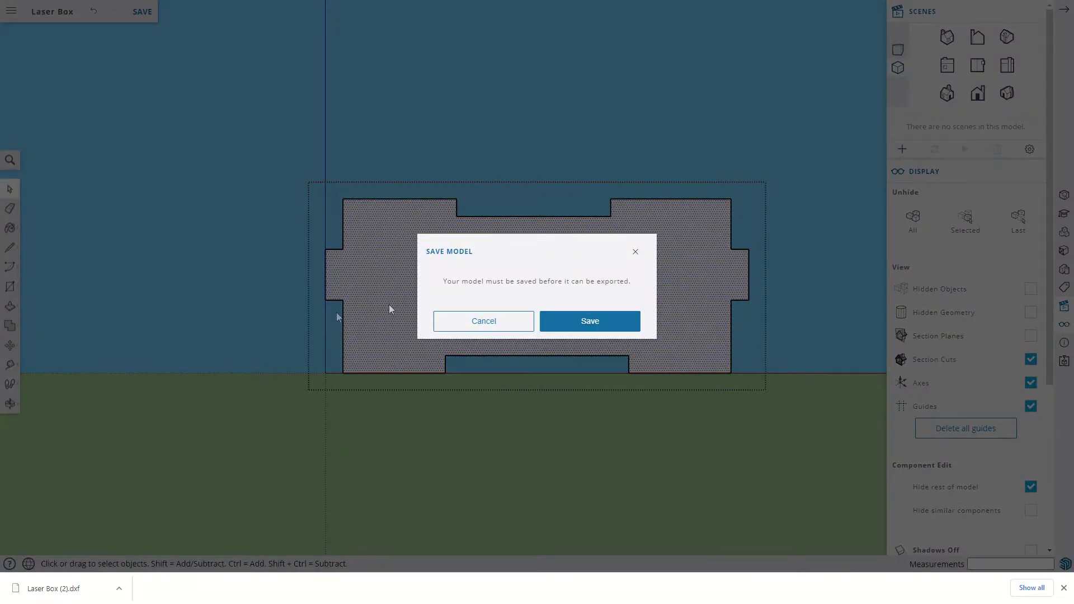
click(600, 326)
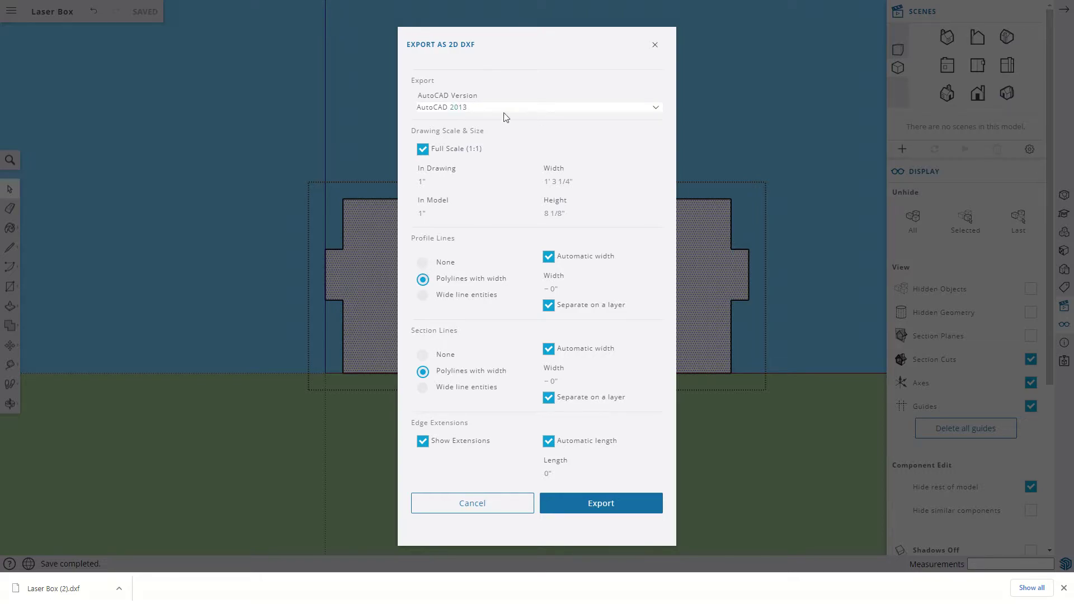
click(598, 506)
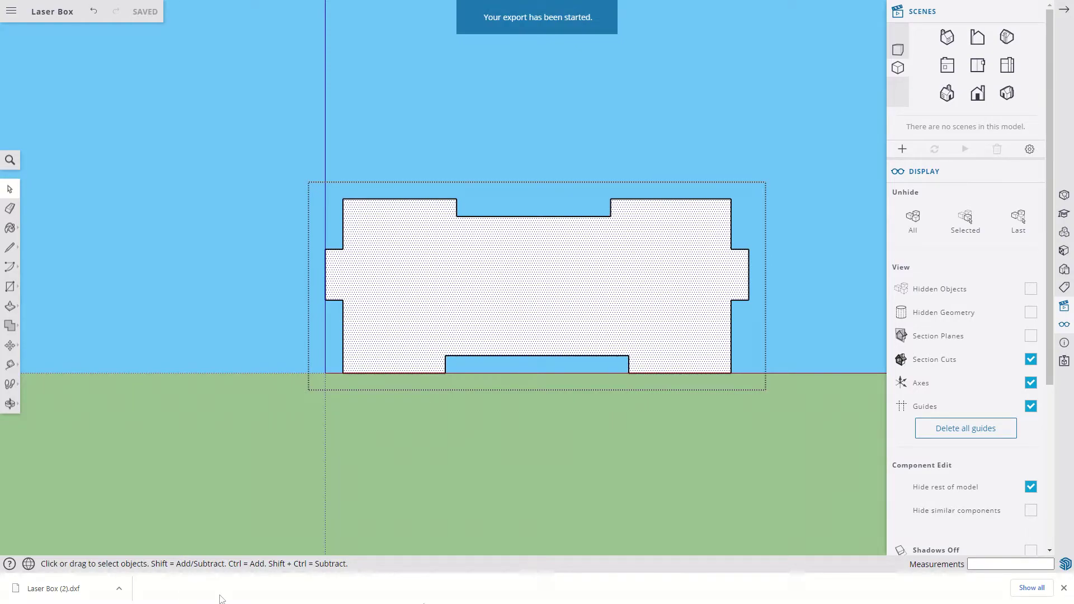
Dismiss the download notification, leave panel editing, and orbit back to a 3D view.
click(1063, 587)
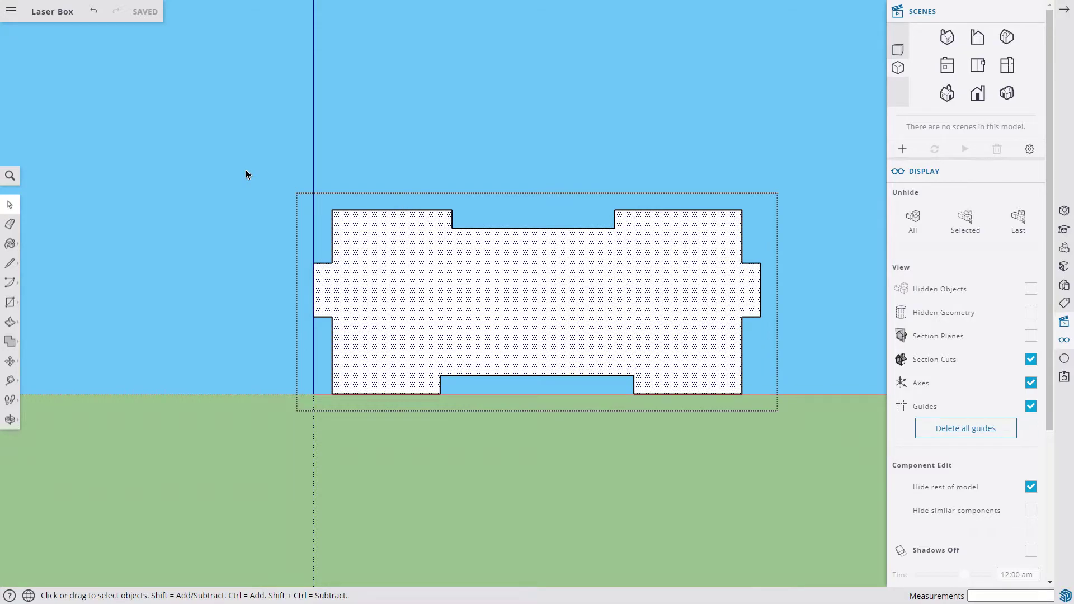
click(246, 169)
key(o)
drag(619, 144, 271, 185)
key(space)
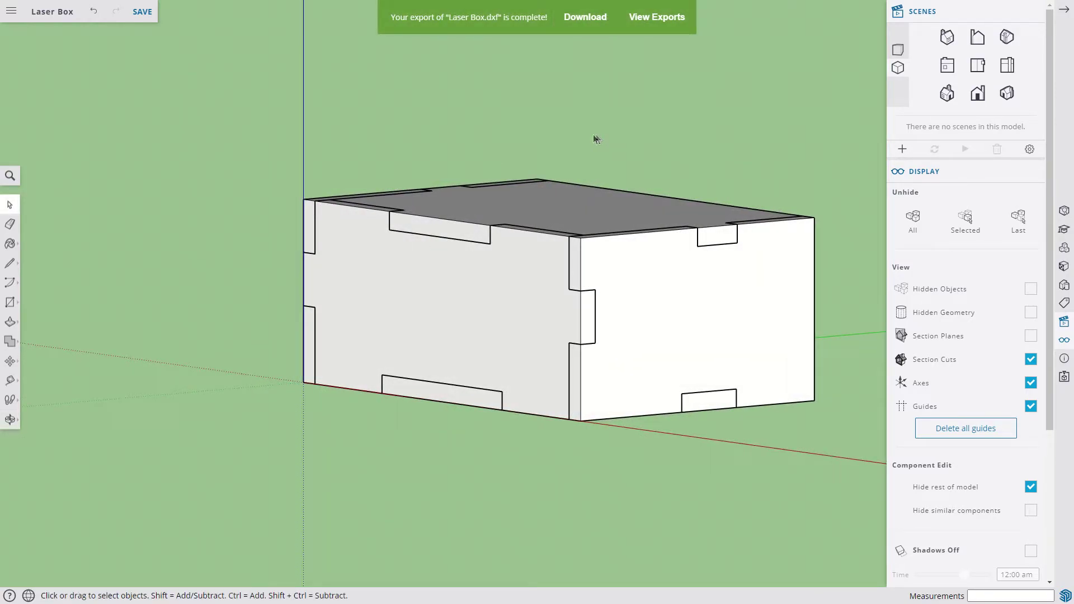
Edit the right-side panel alone and align the view face-on to it.
double_click(686, 304)
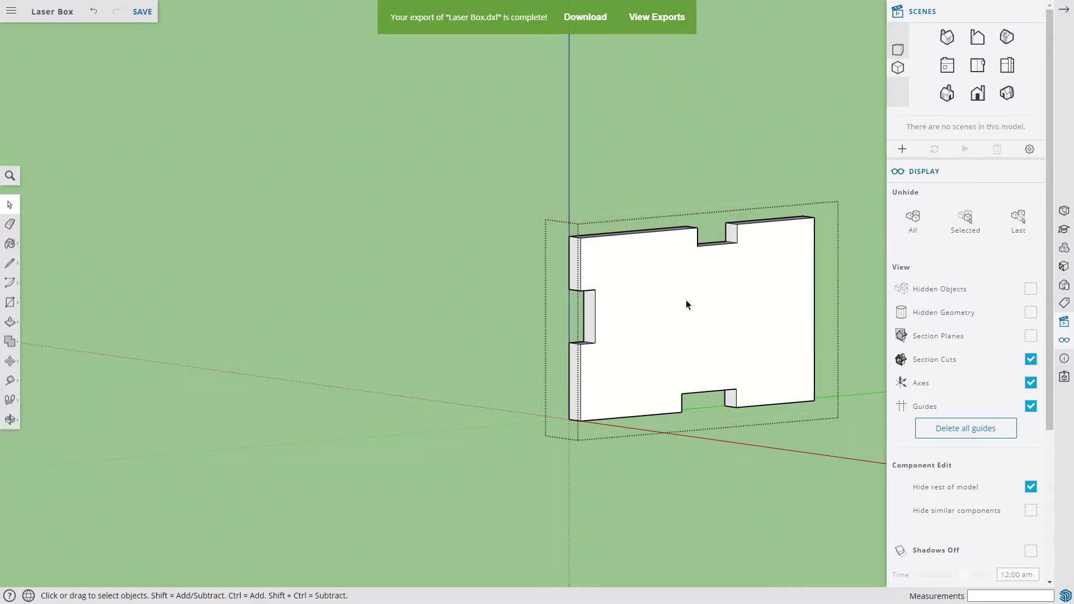
click(686, 299)
right_click(685, 300)
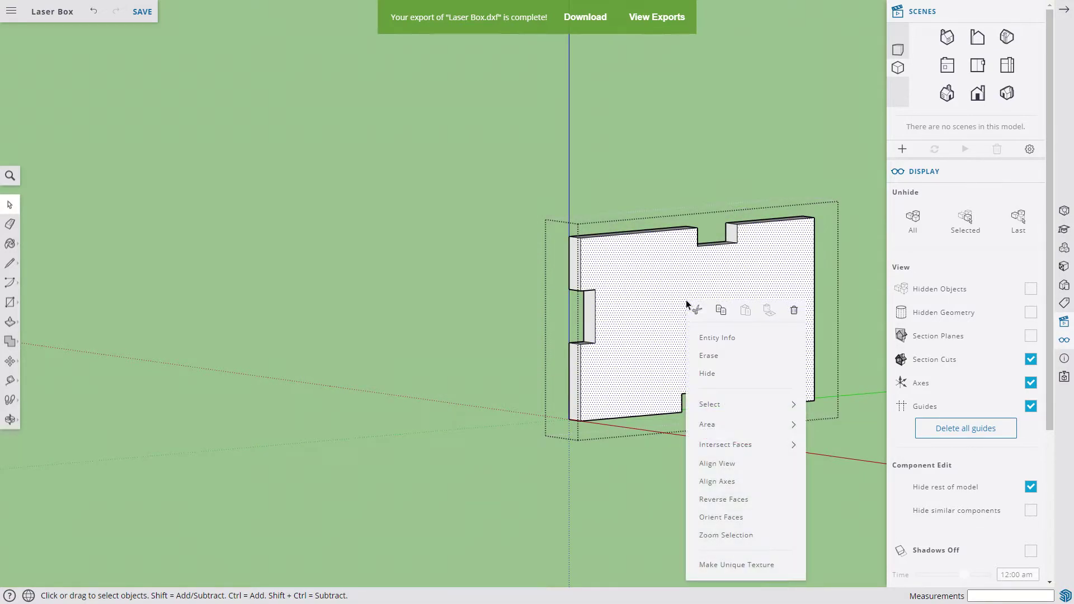
click(719, 472)
Save and export the side panel as a full-scale 2D DXF, then orbit to see the whole box.
click(13, 13)
mouse_move(48, 150)
mouse_move(148, 306)
click(271, 339)
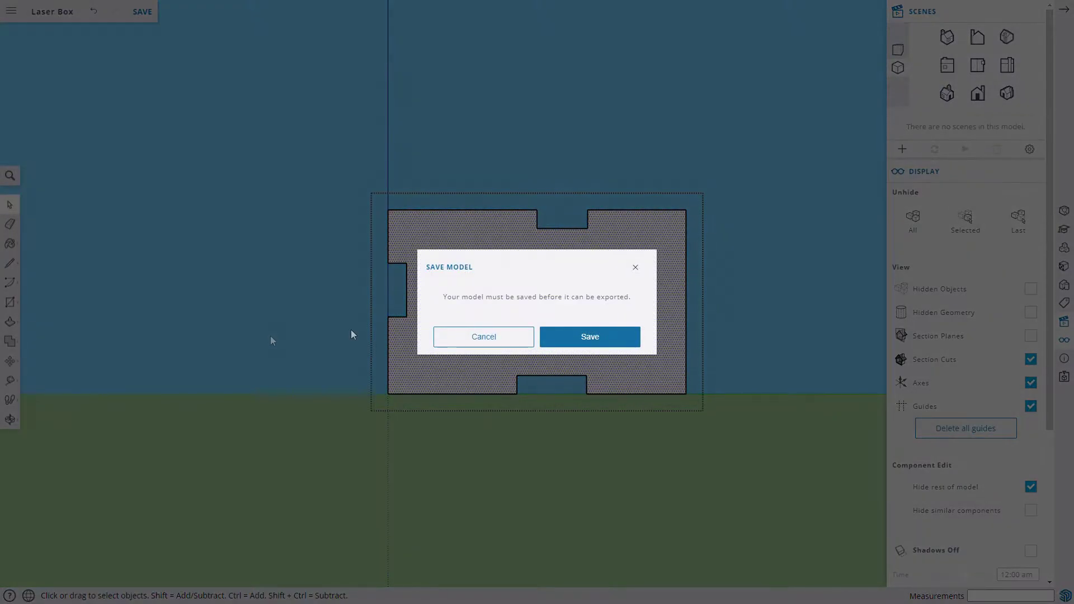
click(587, 337)
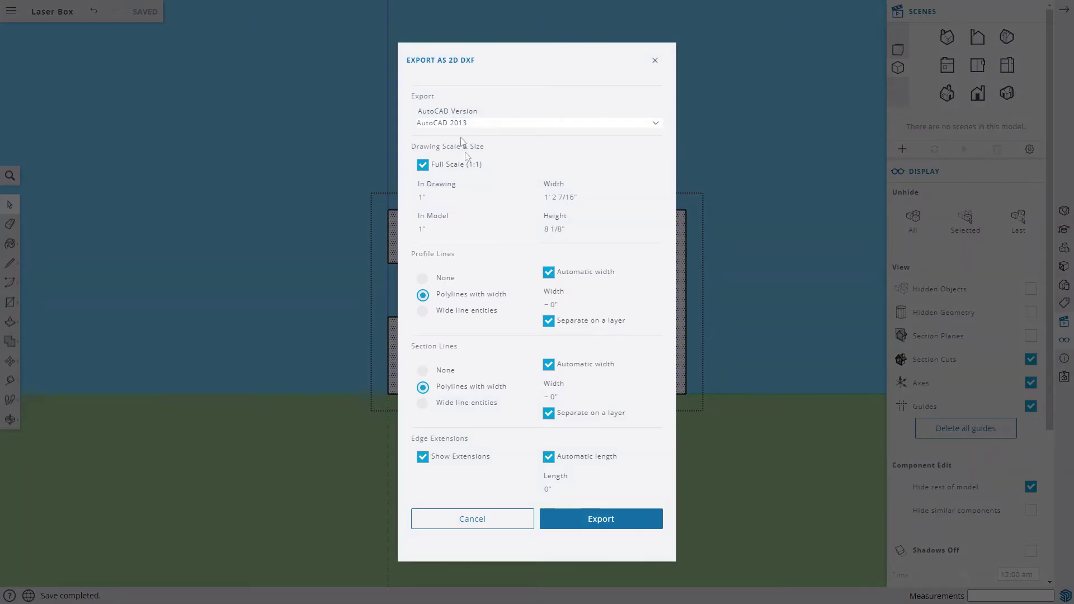
click(599, 514)
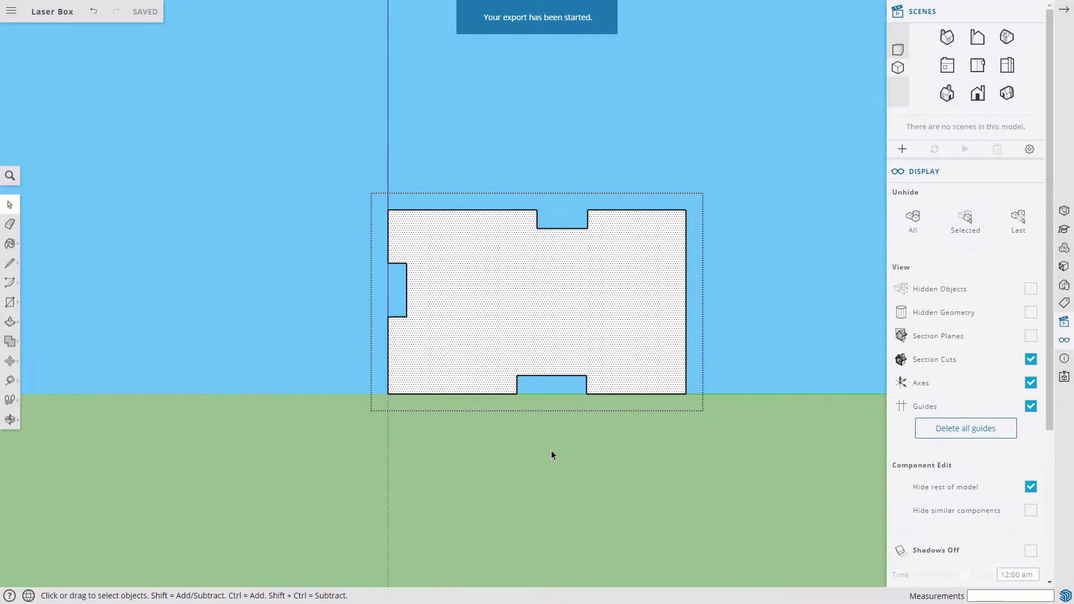
click(552, 454)
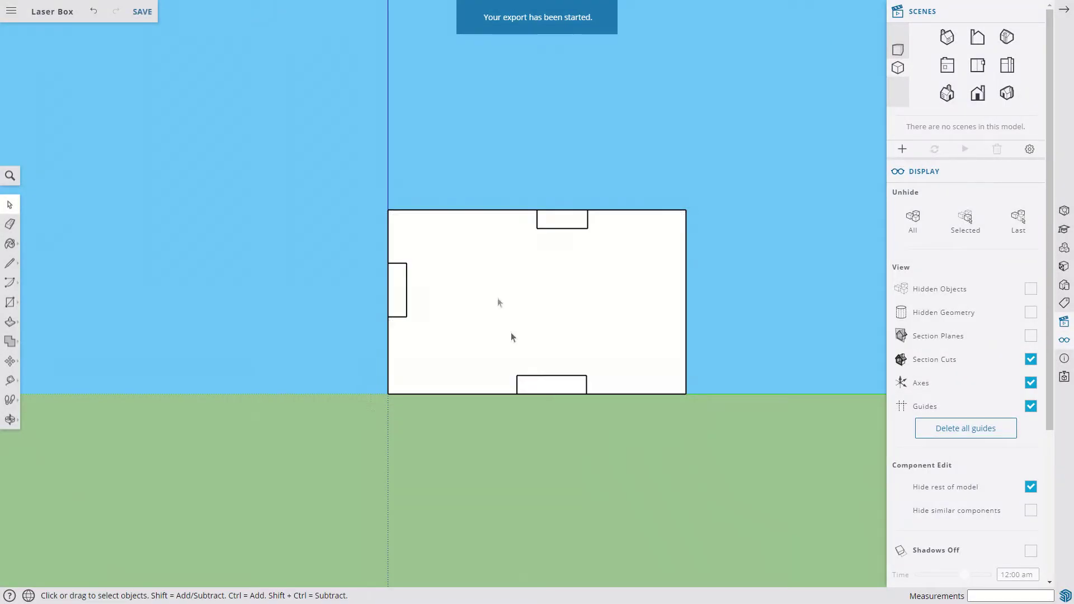
middle_drag(482, 290, 448, 315)
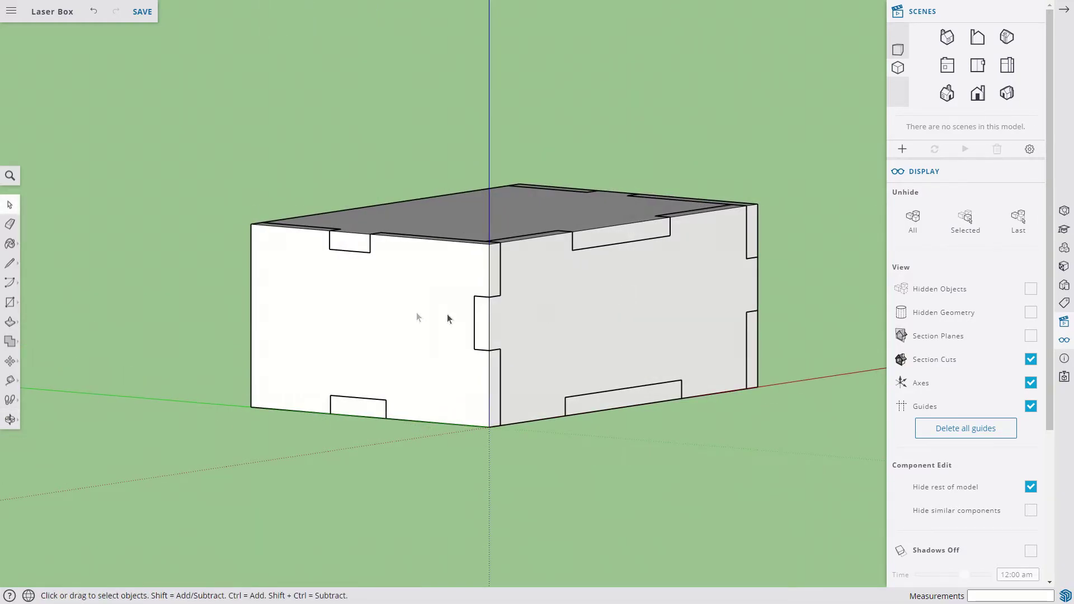
Edit the front panel alone and align the view face-on to it.
double_click(398, 315)
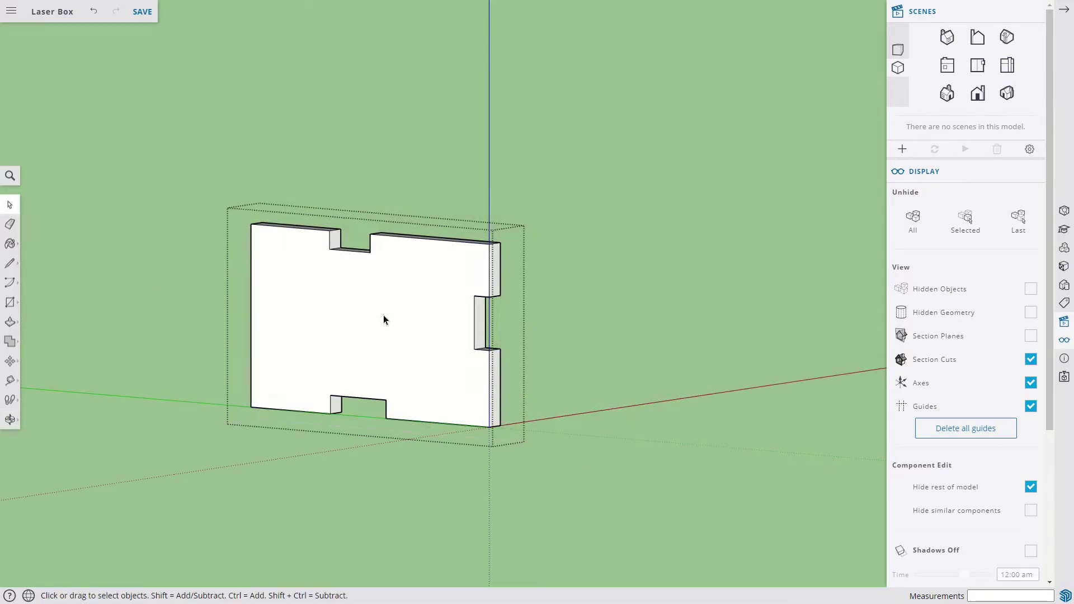
click(384, 316)
right_click(383, 319)
click(415, 478)
Save and export the front panel as a full-scale 2D DXF, then orbit back out.
click(11, 11)
click(72, 158)
mouse_move(162, 317)
click(269, 331)
click(606, 347)
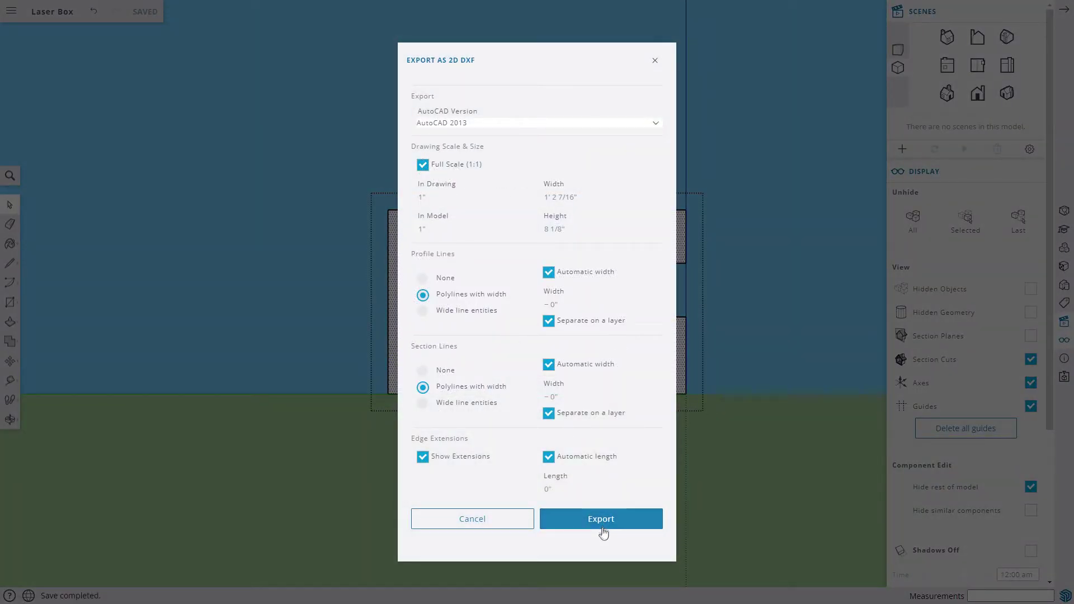
click(600, 520)
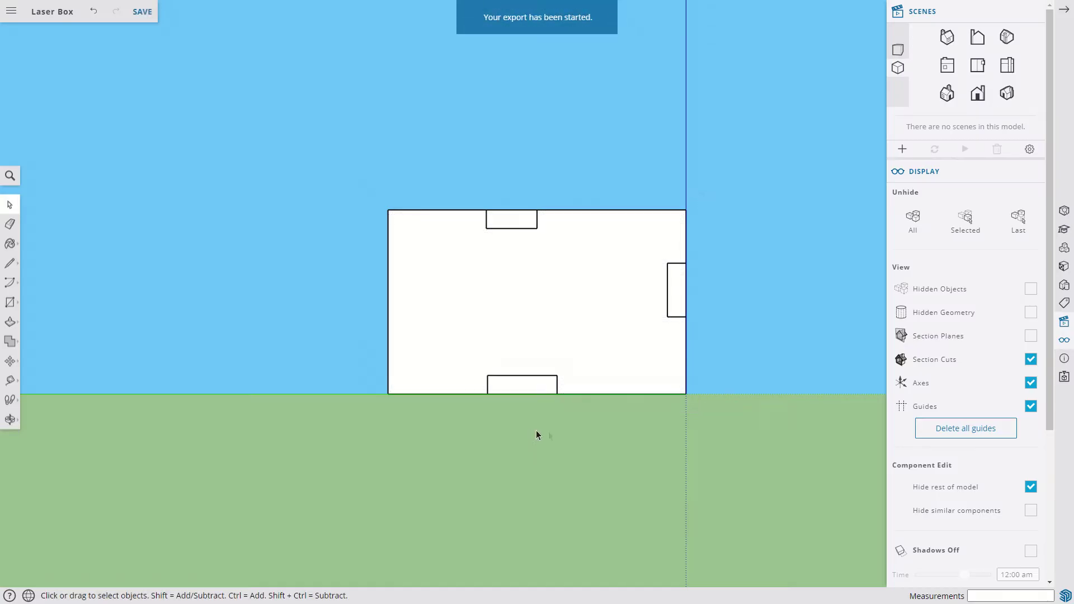
middle_drag(536, 434, 549, 520)
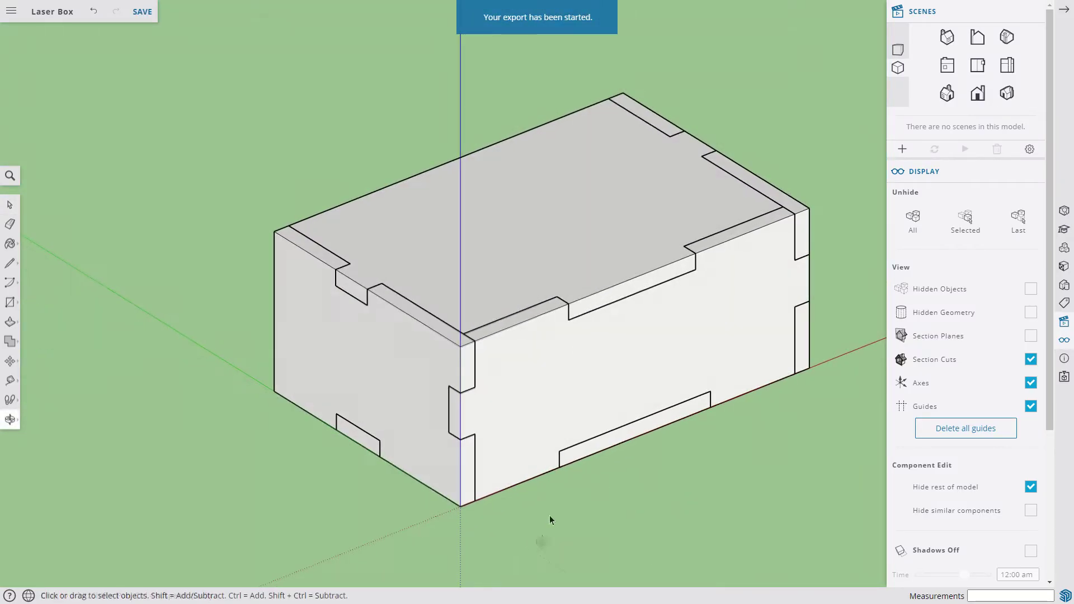
Edit the lid alone and align the view straight down onto it.
double_click(555, 211)
right_click(542, 211)
click(578, 373)
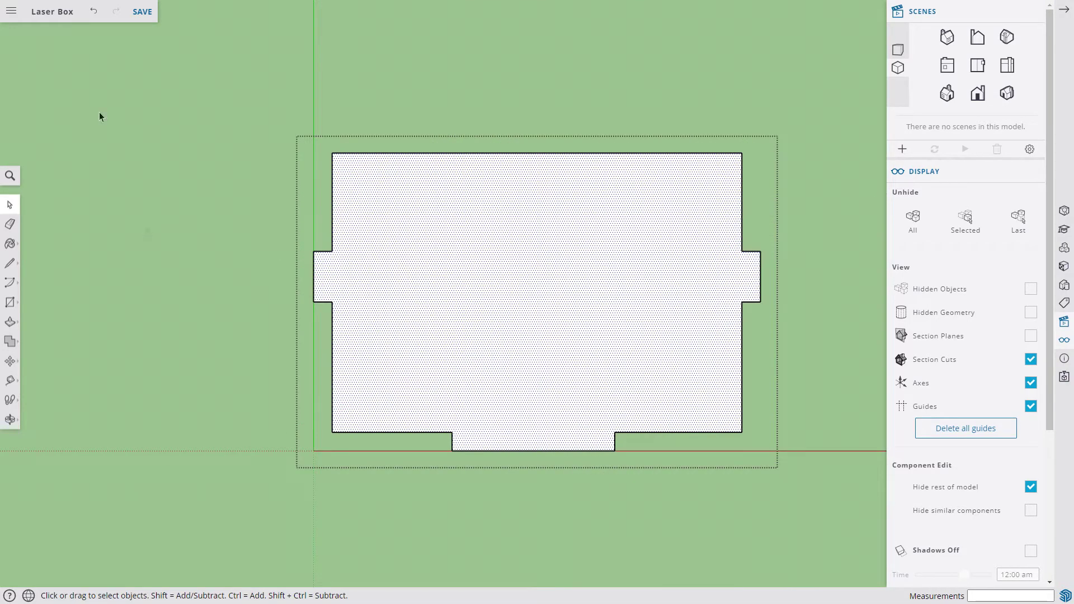
Save the model and export the lid as a full-scale 2D DXF.
click(11, 10)
mouse_move(50, 156)
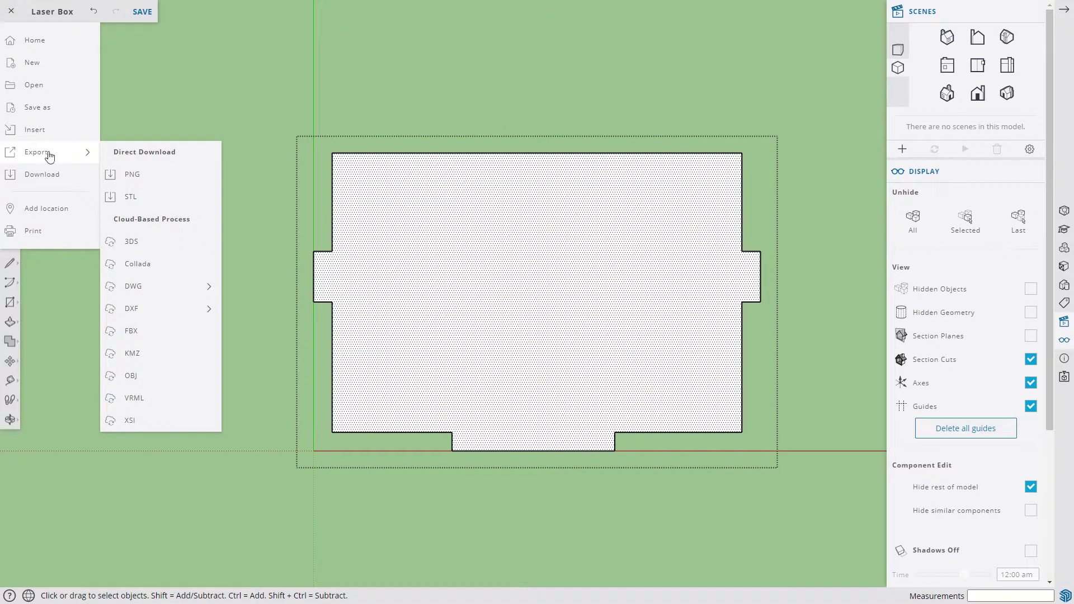
mouse_move(213, 323)
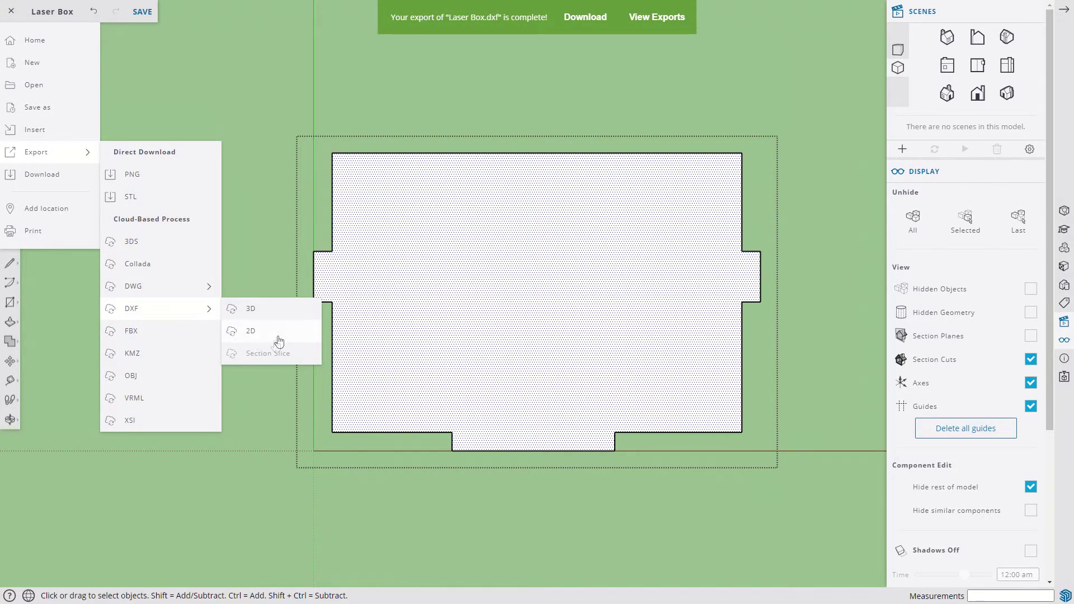
click(278, 333)
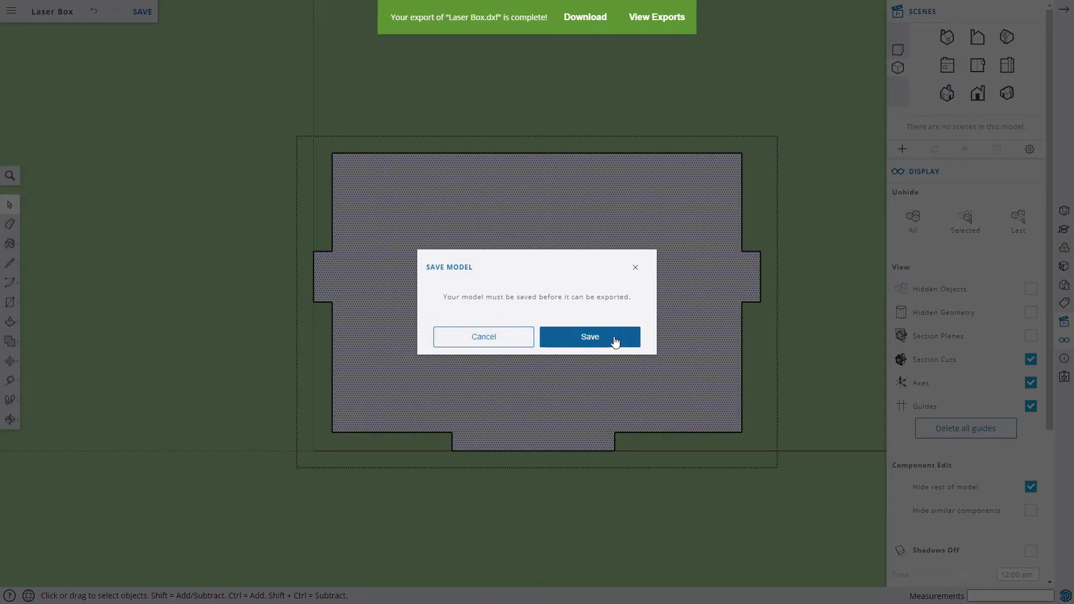
click(615, 339)
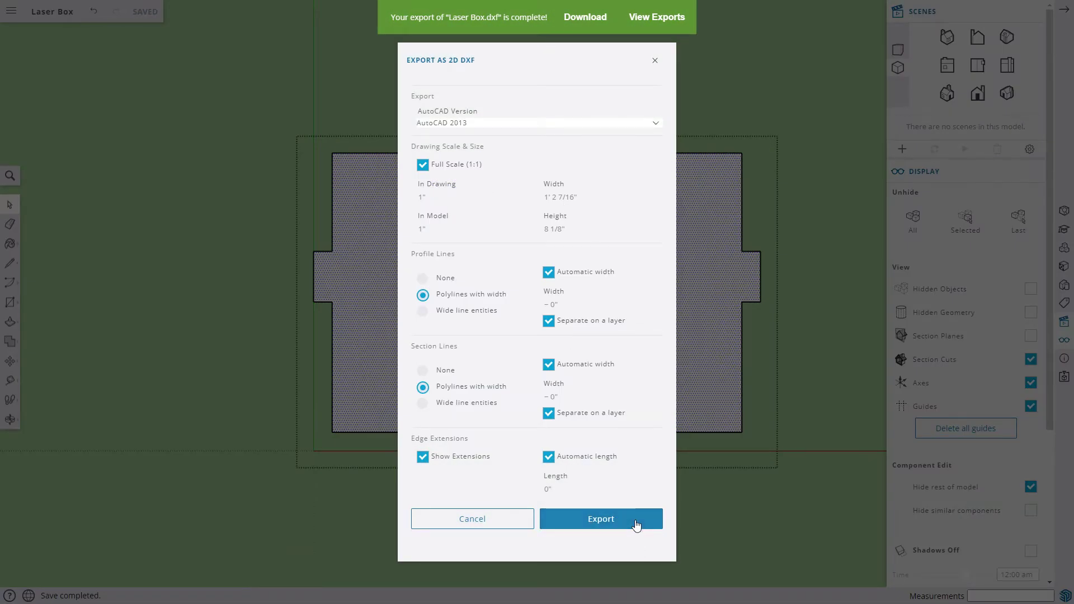
click(635, 519)
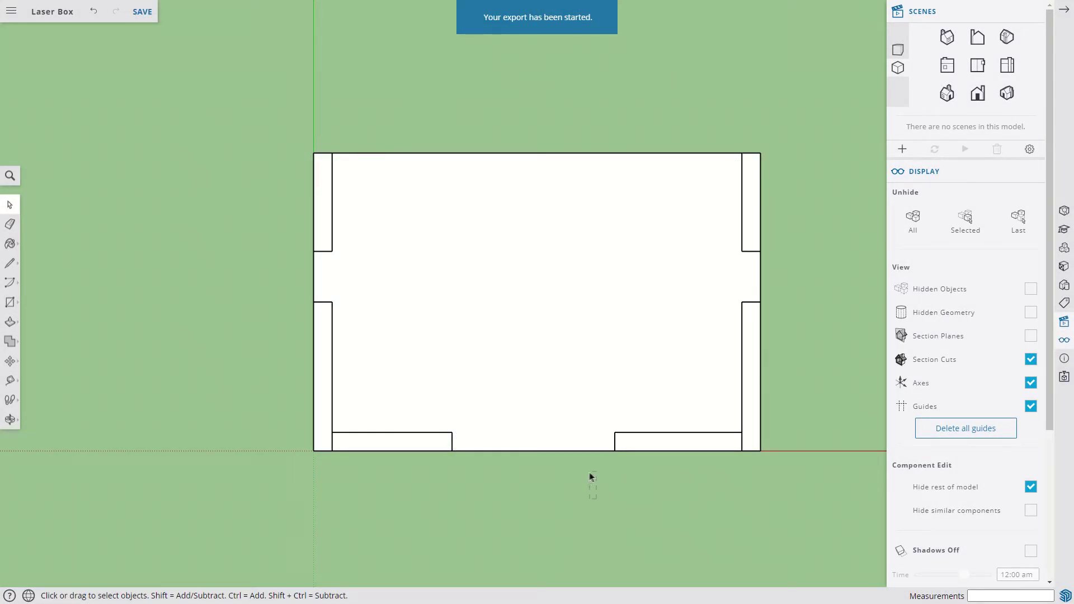
Orbit to the box's underside, edit the bottom panel alone, and align the view onto it.
key(o)
drag(585, 472, 491, 427)
key(space)
middle_drag(491, 427, 473, 323)
click(463, 393)
double_click(463, 393)
click(463, 393)
right_click(462, 388)
click(506, 484)
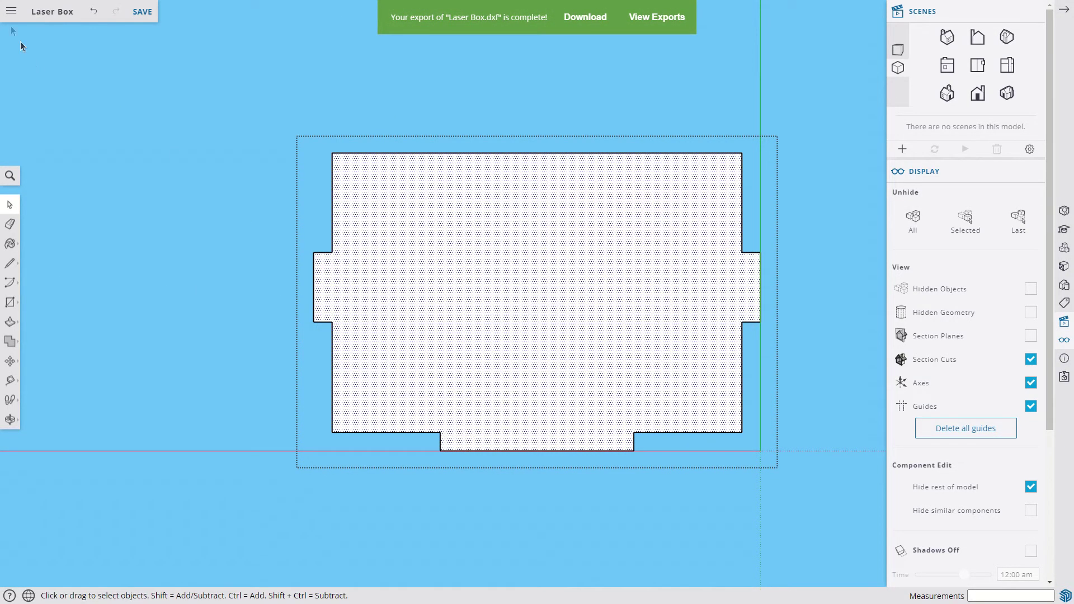
Save the model and export the bottom panel as a full-scale 2D DXF.
click(11, 11)
mouse_move(36, 151)
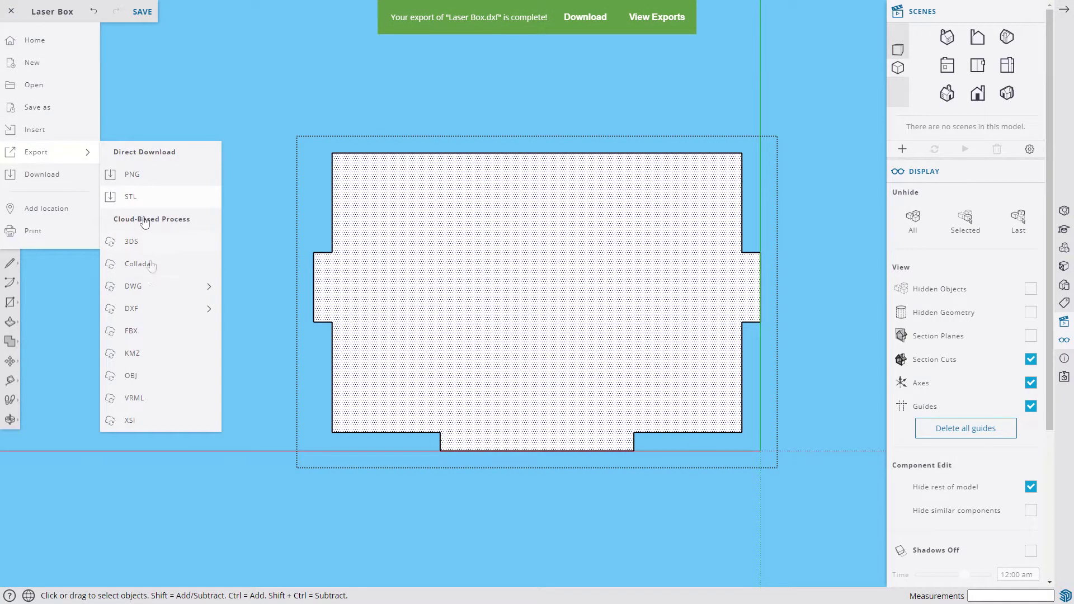
click(262, 339)
click(619, 343)
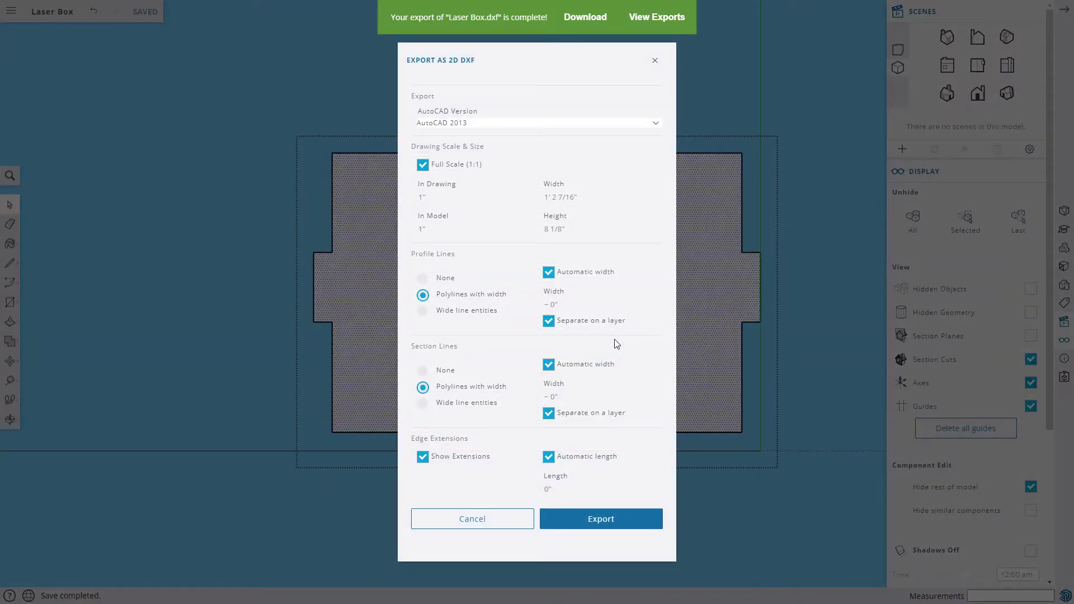
click(599, 520)
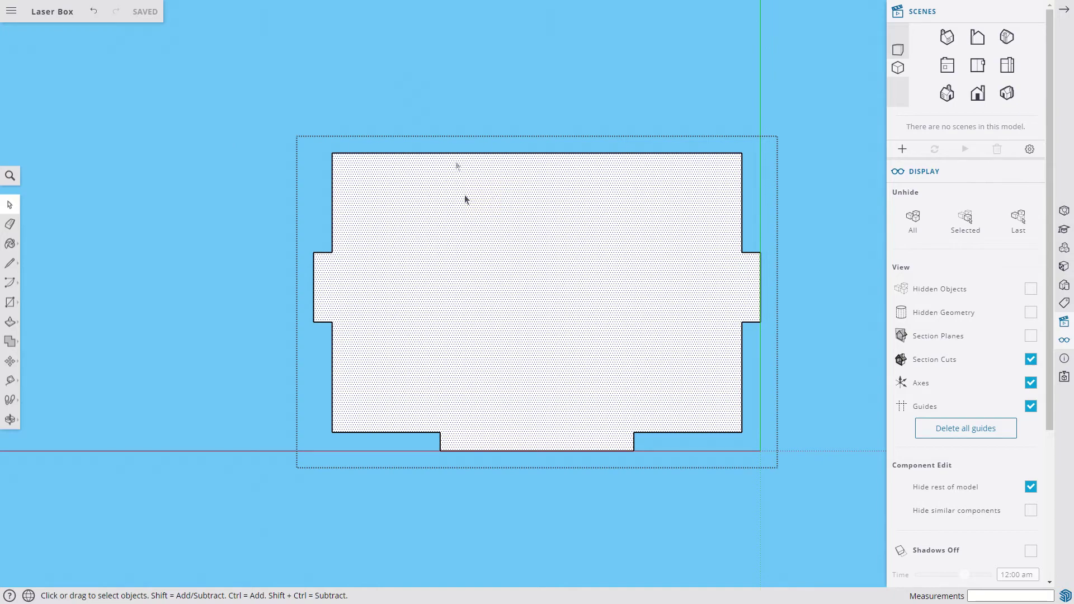
Exit panel editing, apply a standard preset view, and orbit to a low perspective of the box.
click(403, 86)
middle_drag(403, 86, 311, 358)
click(898, 50)
middle_drag(629, 150, 598, 250)
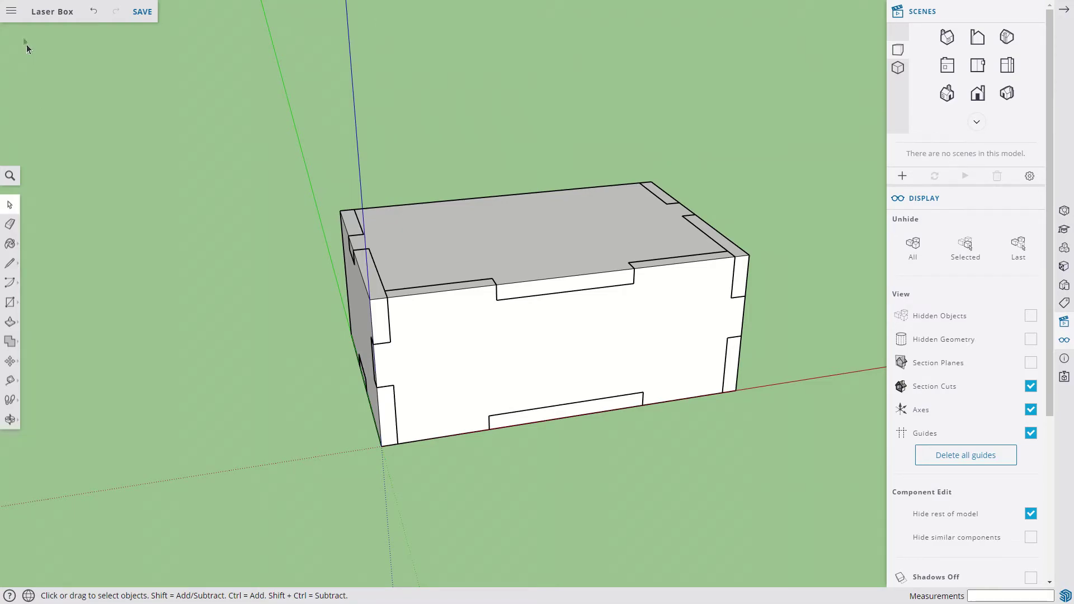
click(12, 12)
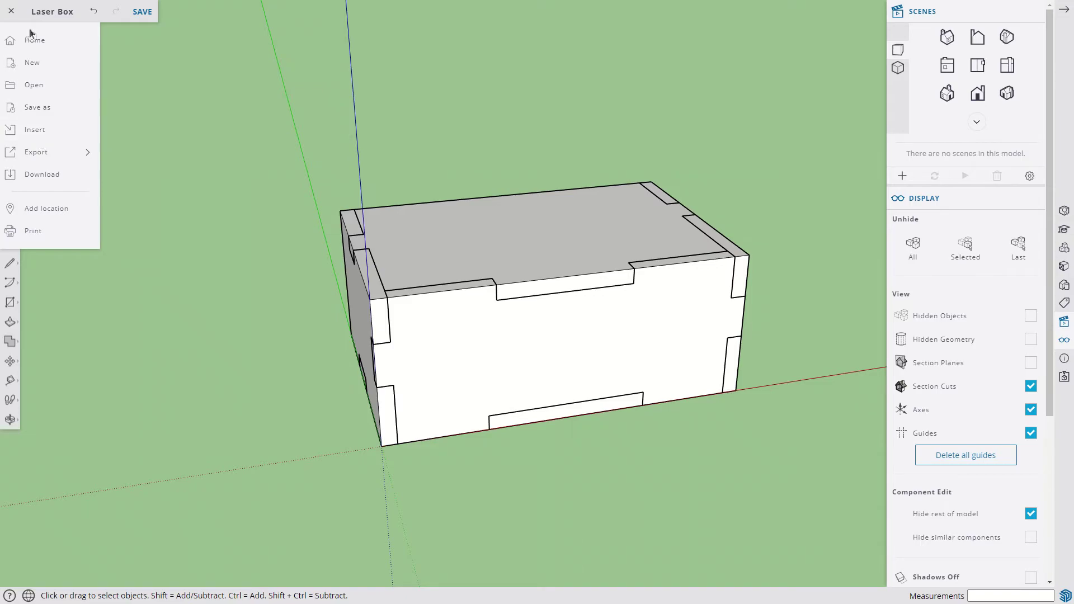
Go to Home, open Imports/Exports, and download the newest Laser Box.dxf export.
click(33, 38)
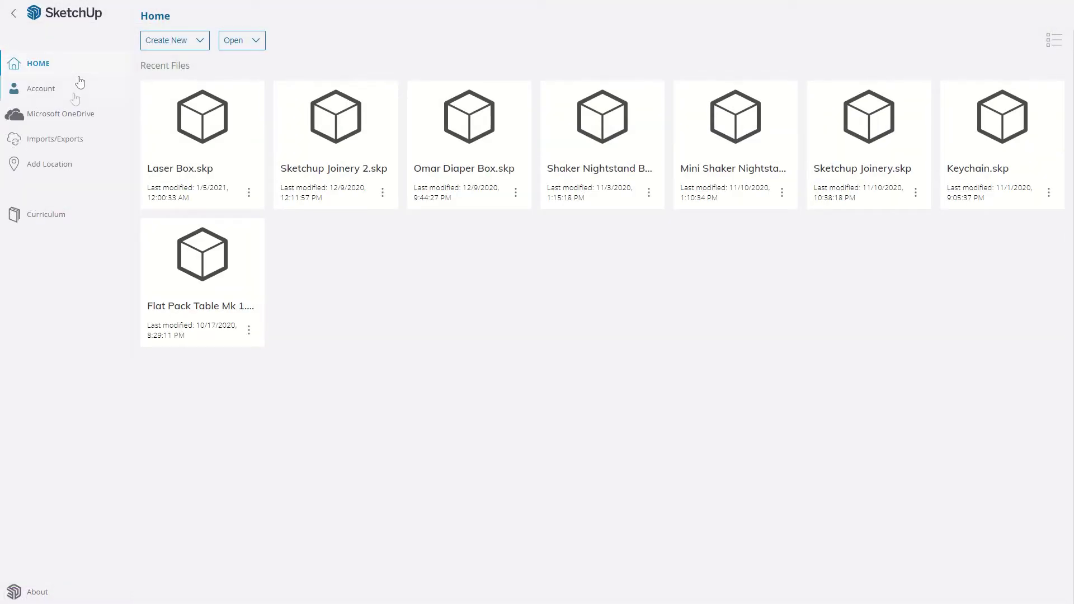
click(54, 144)
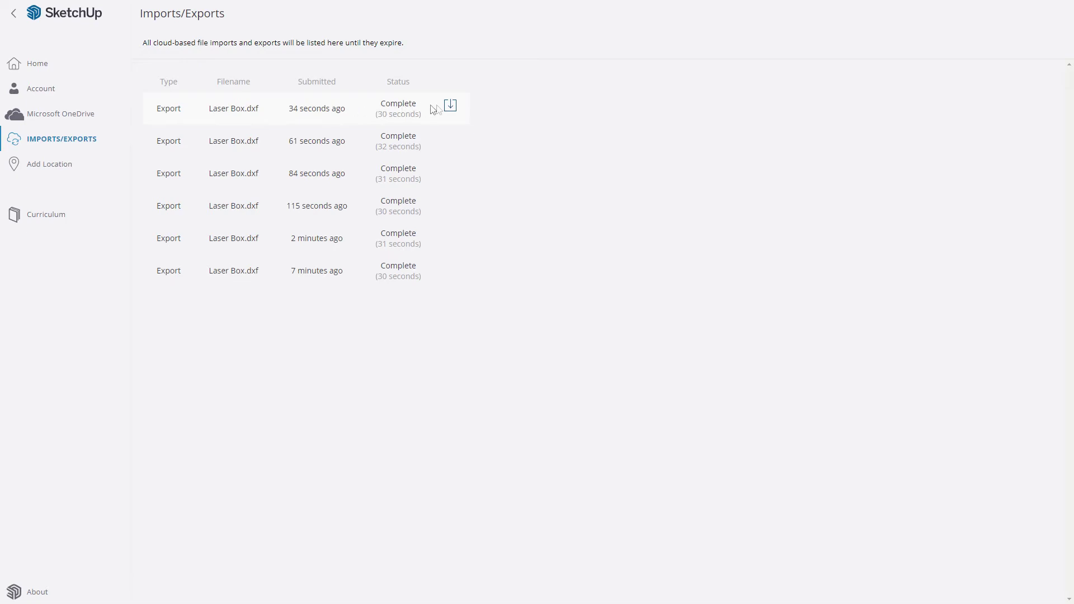
click(460, 111)
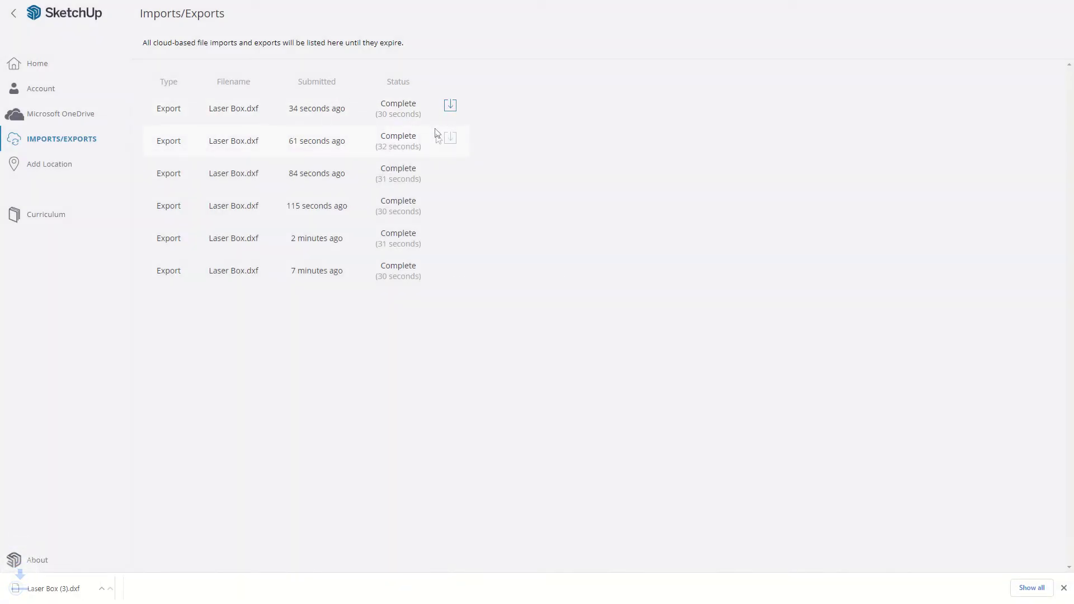
Download the second through fifth Laser Box.dxf exports from the Imports/Exports list.
click(452, 139)
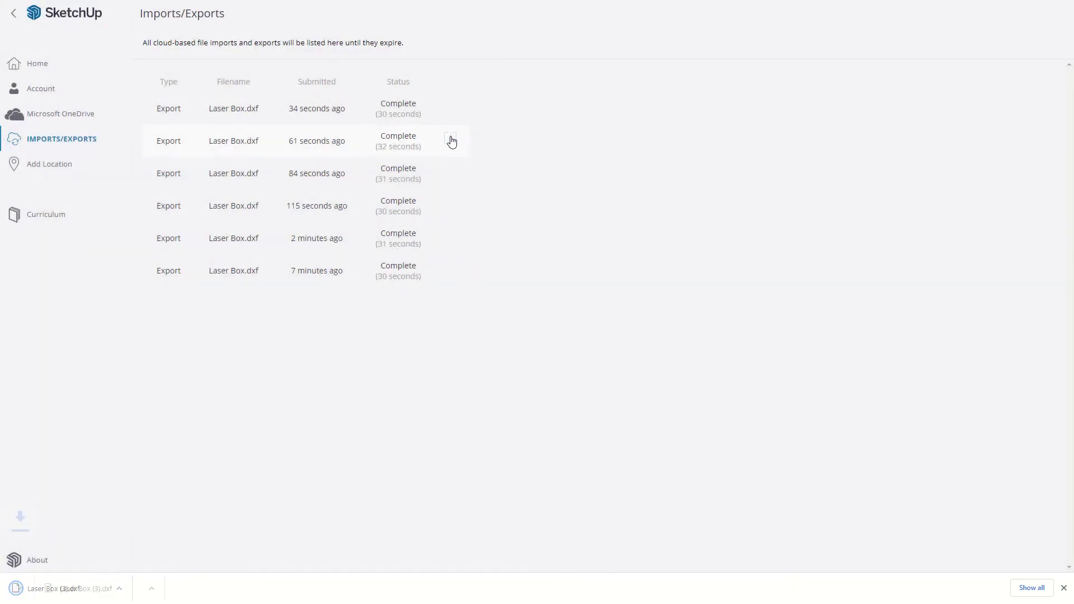
click(452, 171)
click(451, 207)
click(450, 239)
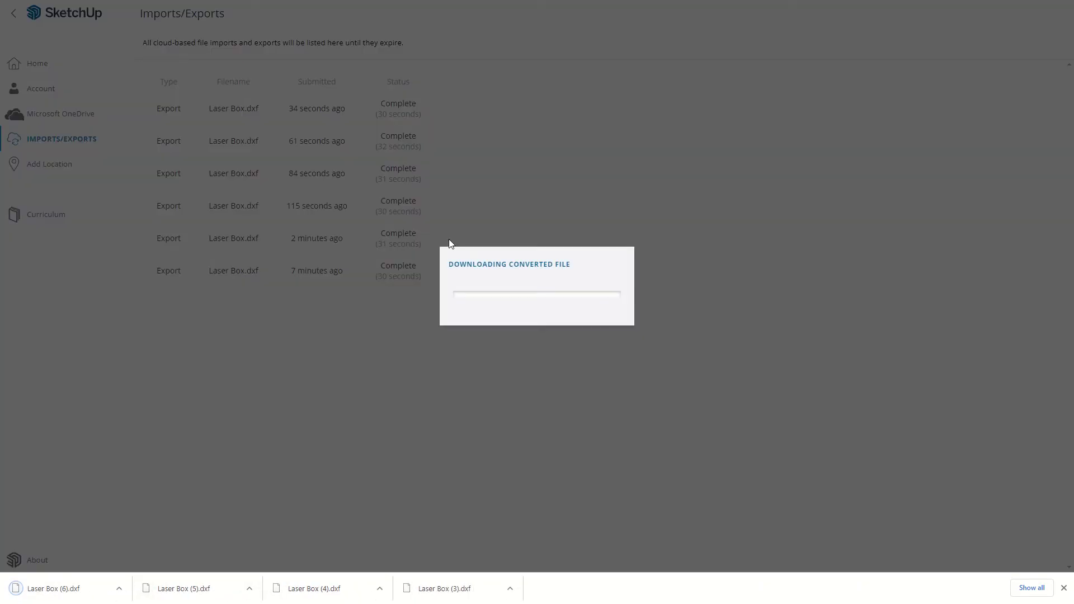